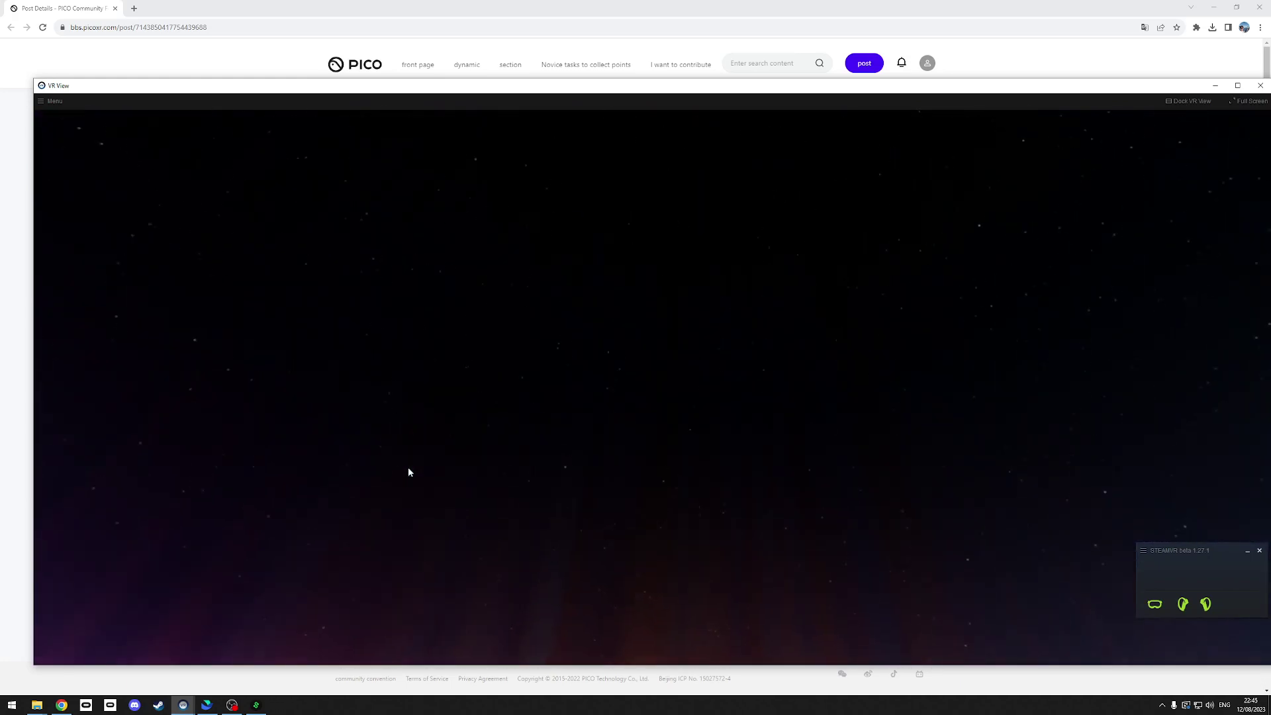
- Read the pico_panel post on the PICO Community page, covering its settings screenshot, precautions and download link
left_click(286, 9)
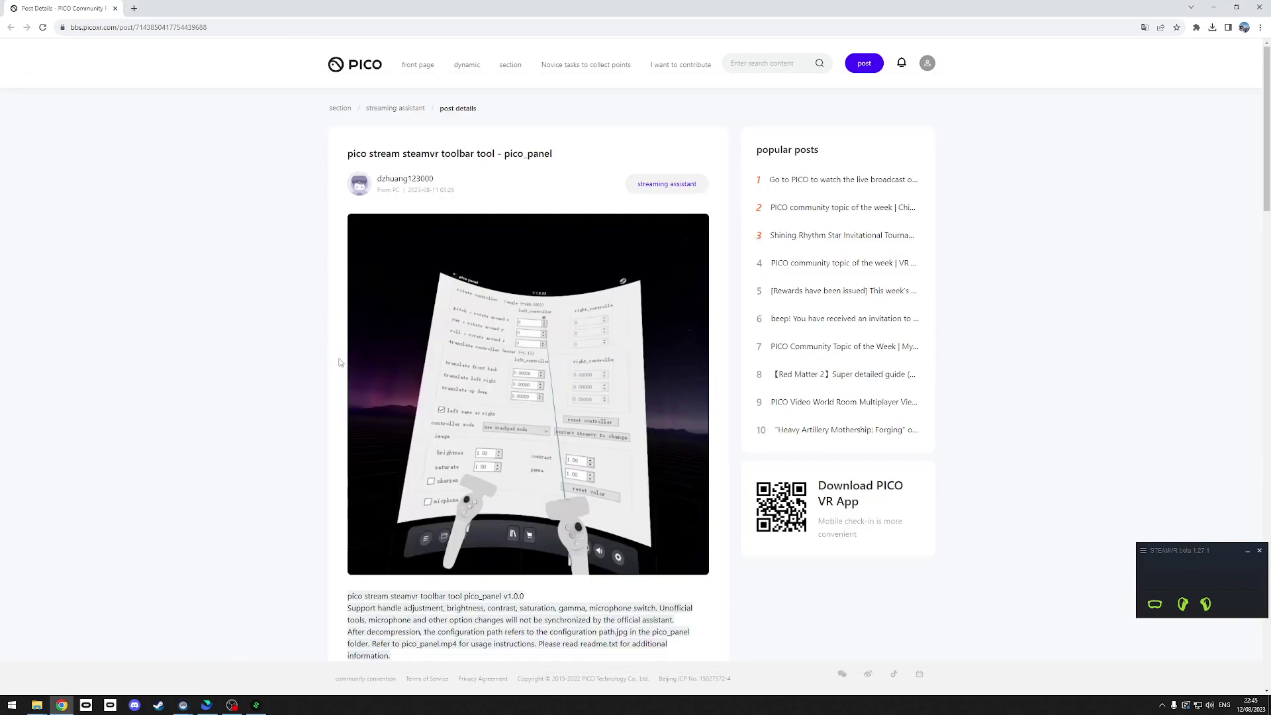
scroll(339, 362, "down", 1)
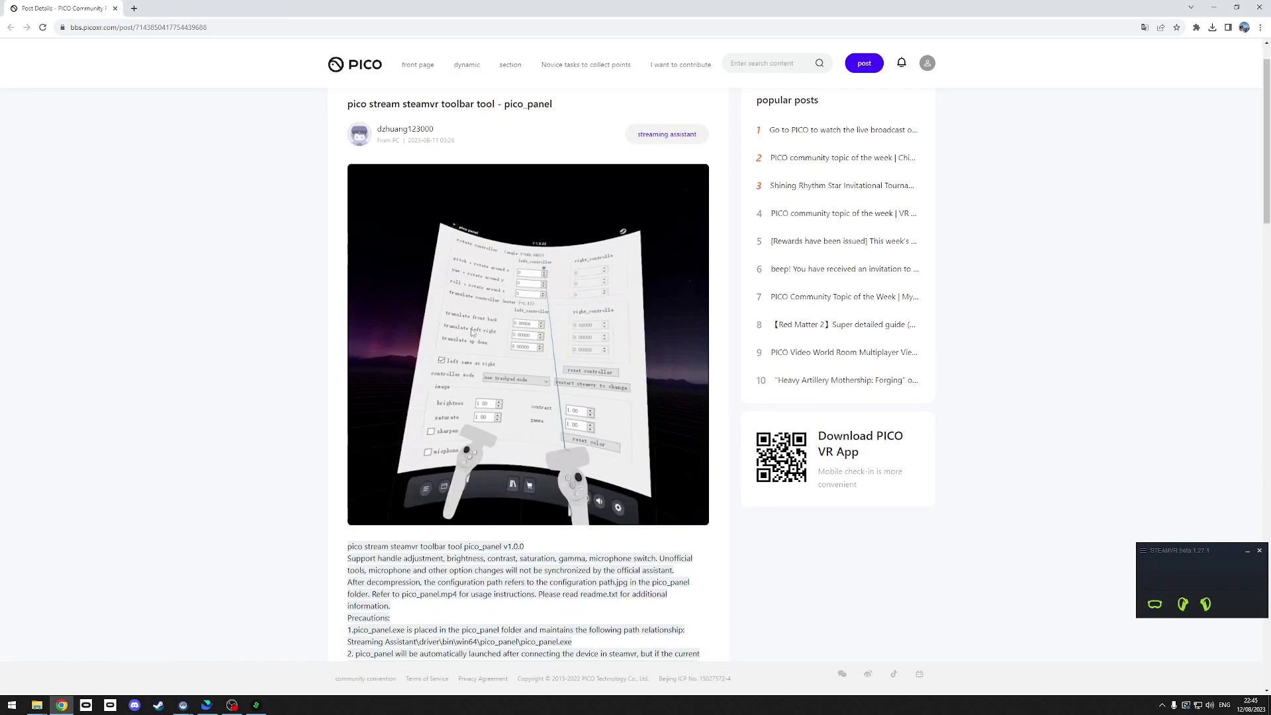
scroll(510, 381, "down", 1)
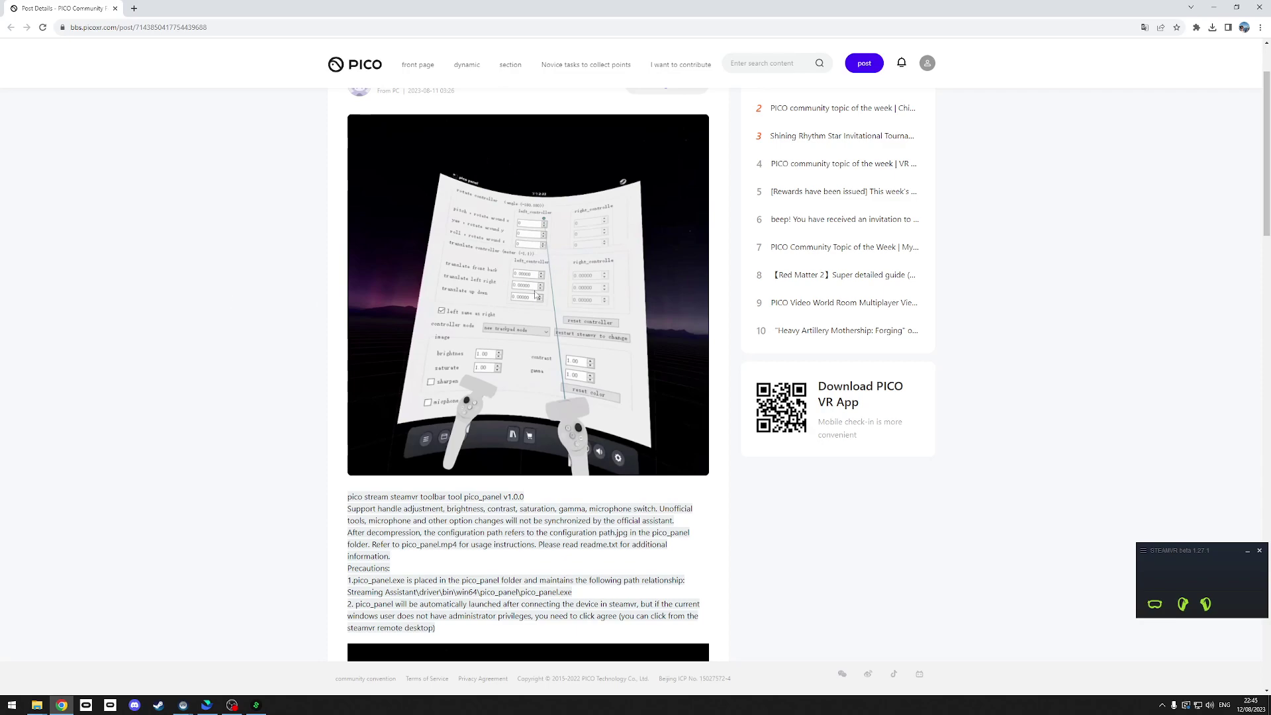
scroll(304, 284, "down", 12)
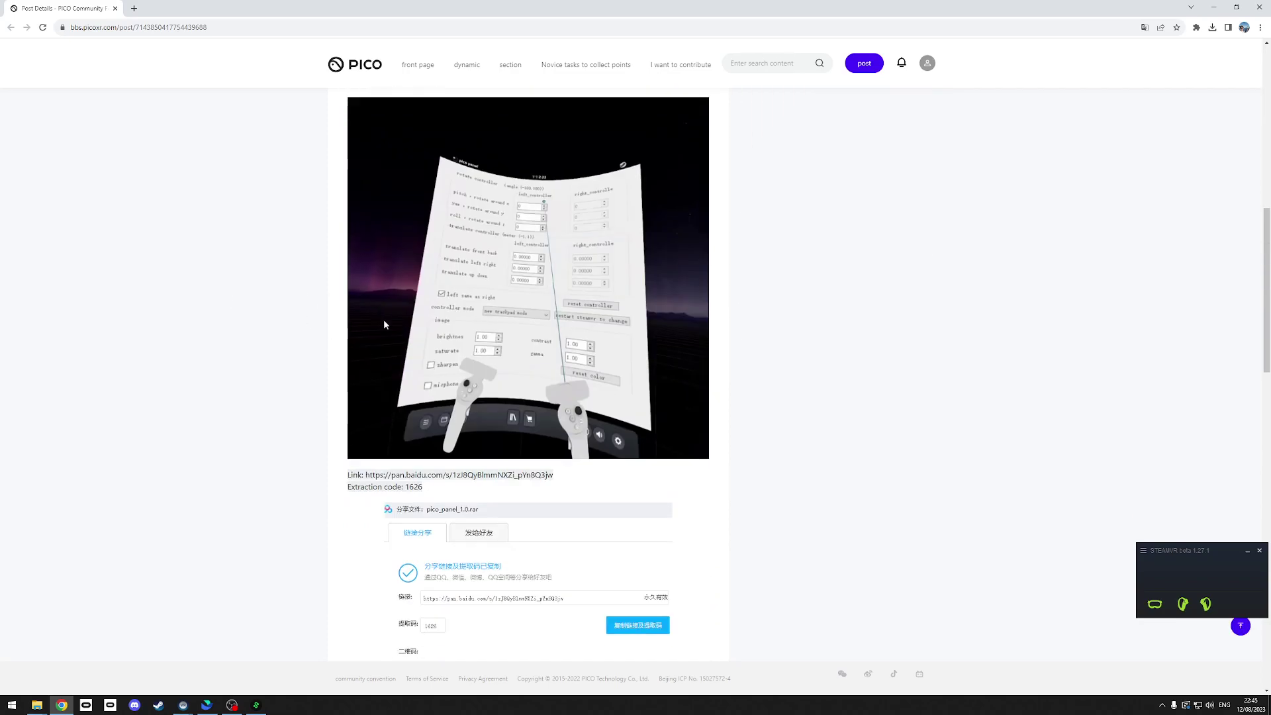
scroll(593, 335, "up", 13)
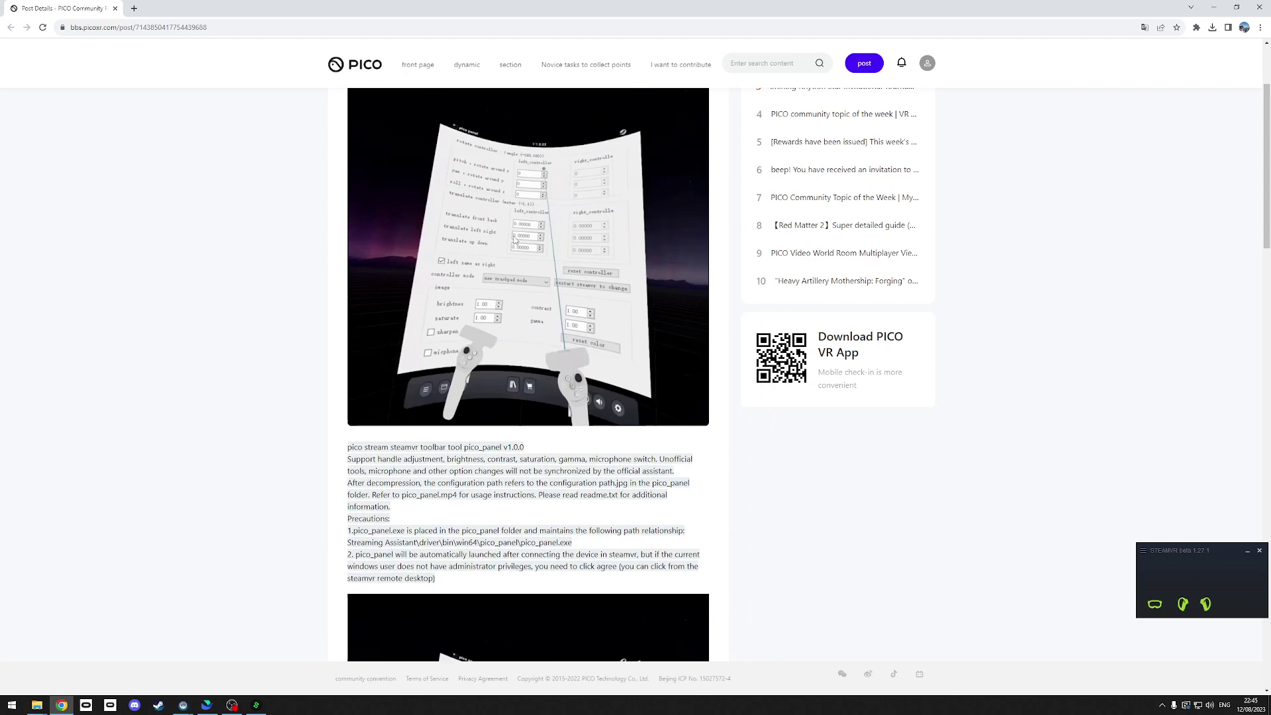
scroll(476, 278, "down", 2)
scroll(463, 289, "up", 3)
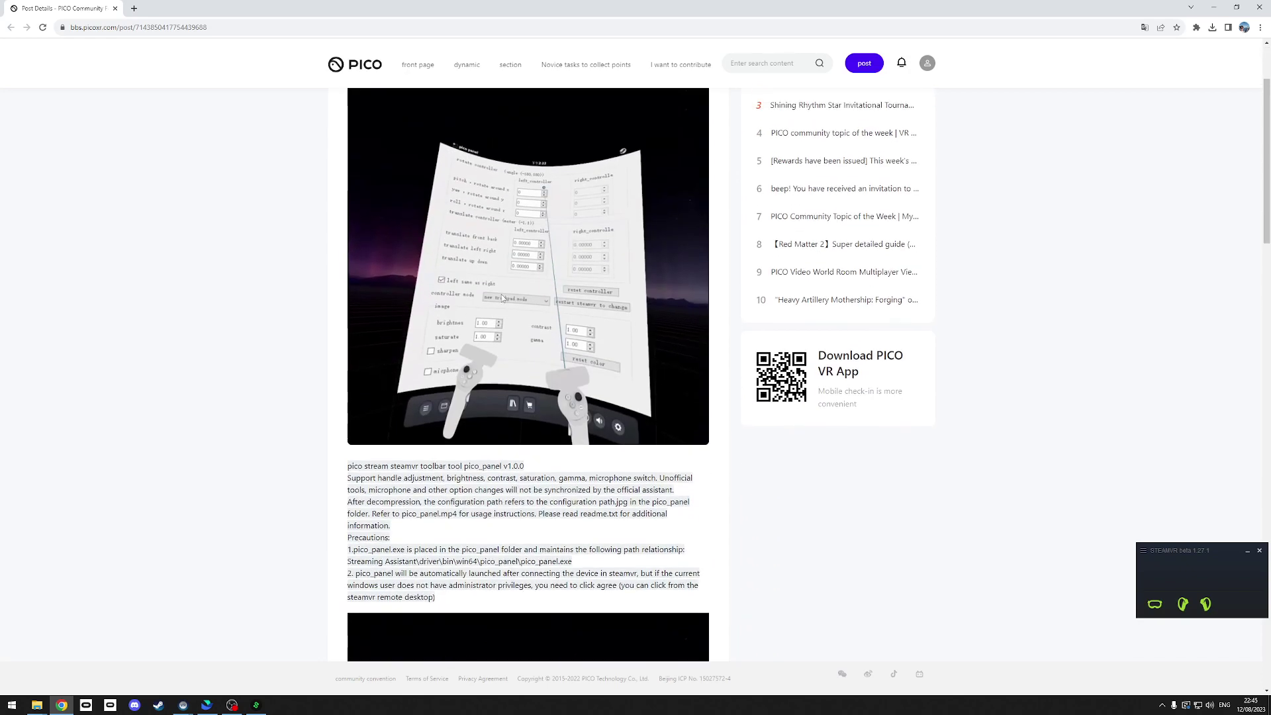
scroll(506, 310, "down", 1)
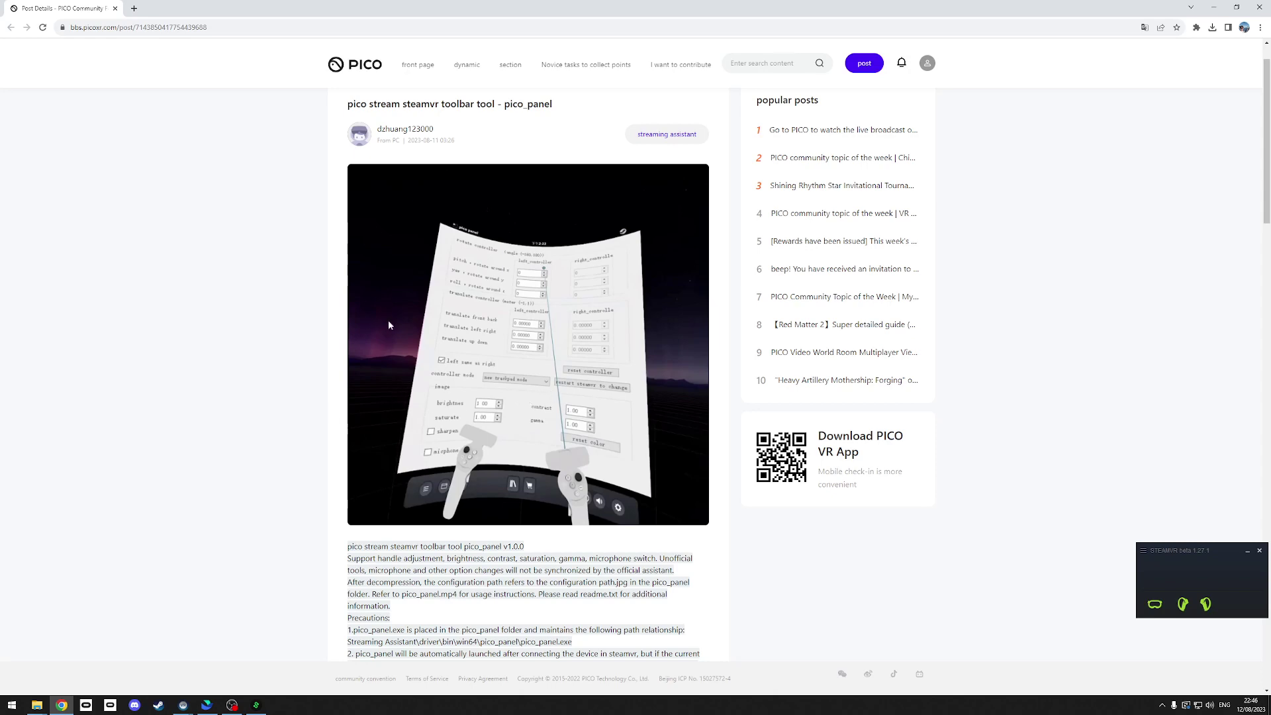
scroll(523, 424, "down", 2)
scroll(277, 367, "up", 3)
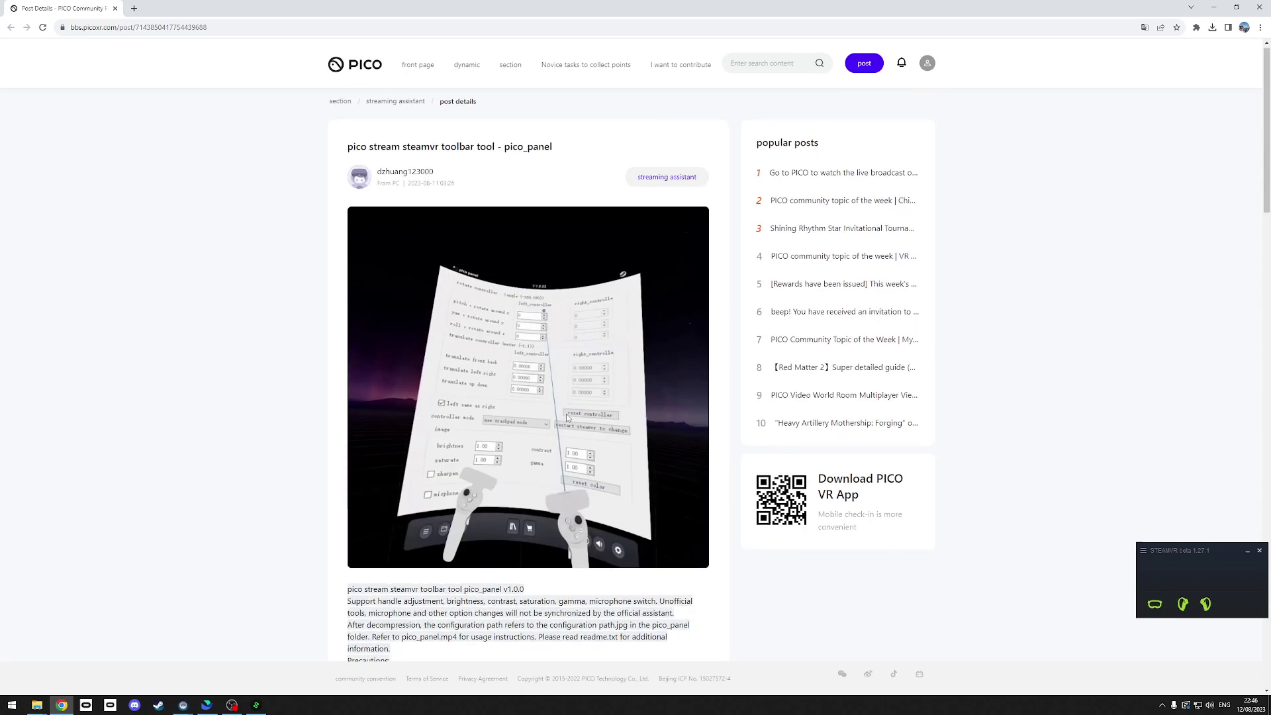
scroll(258, 440, "down", 4)
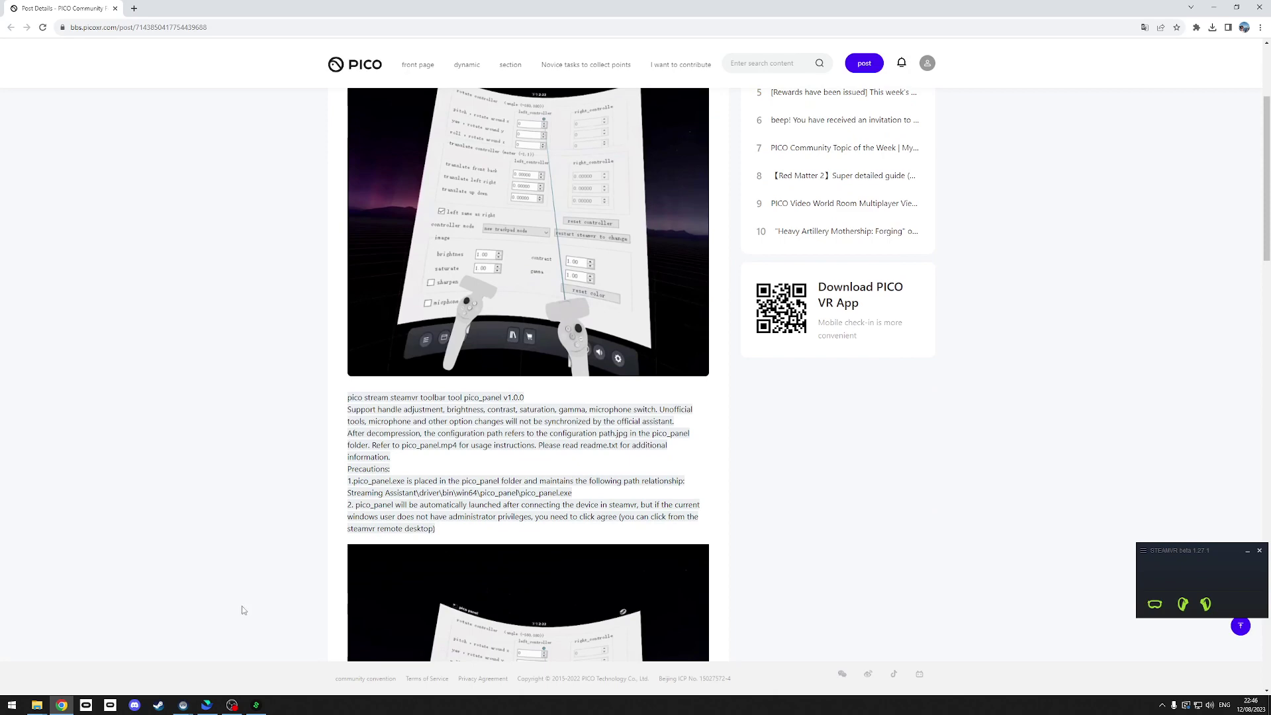
- Copy the pico_panel folder from the PICO 4 \ Streaming assistant folder in File Explorer
mouse_move(37, 703)
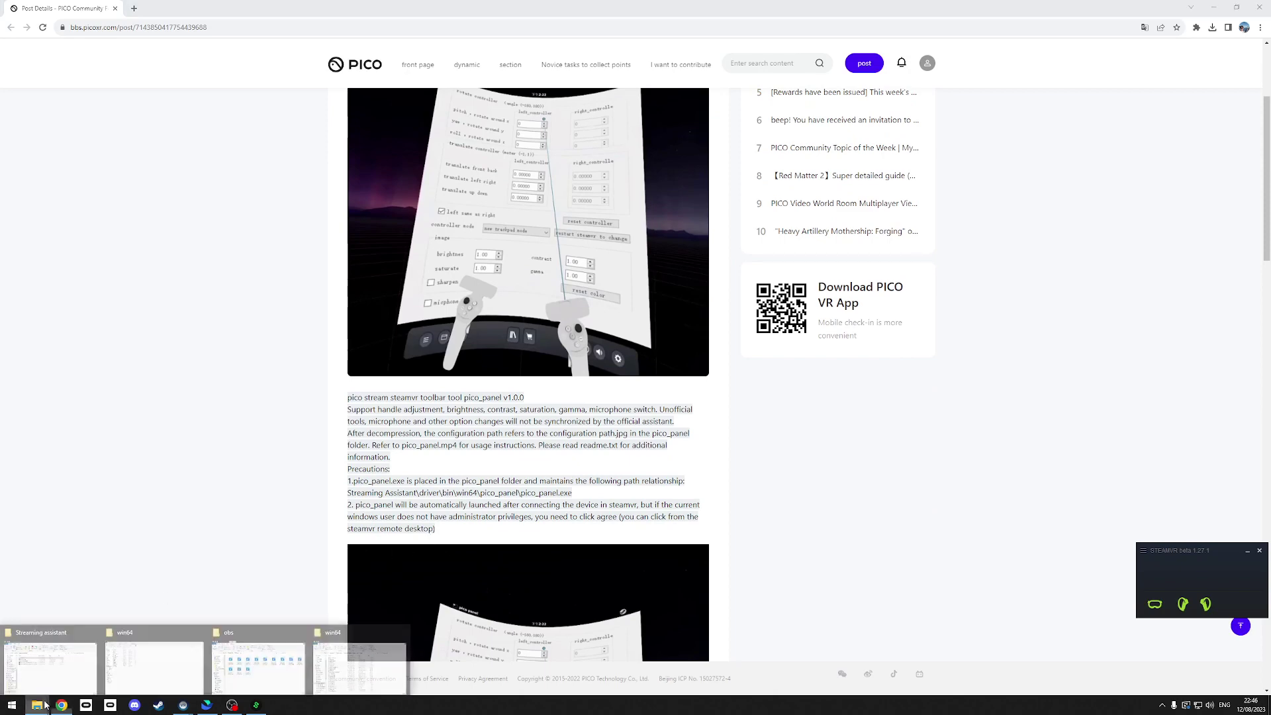
mouse_move(145, 669)
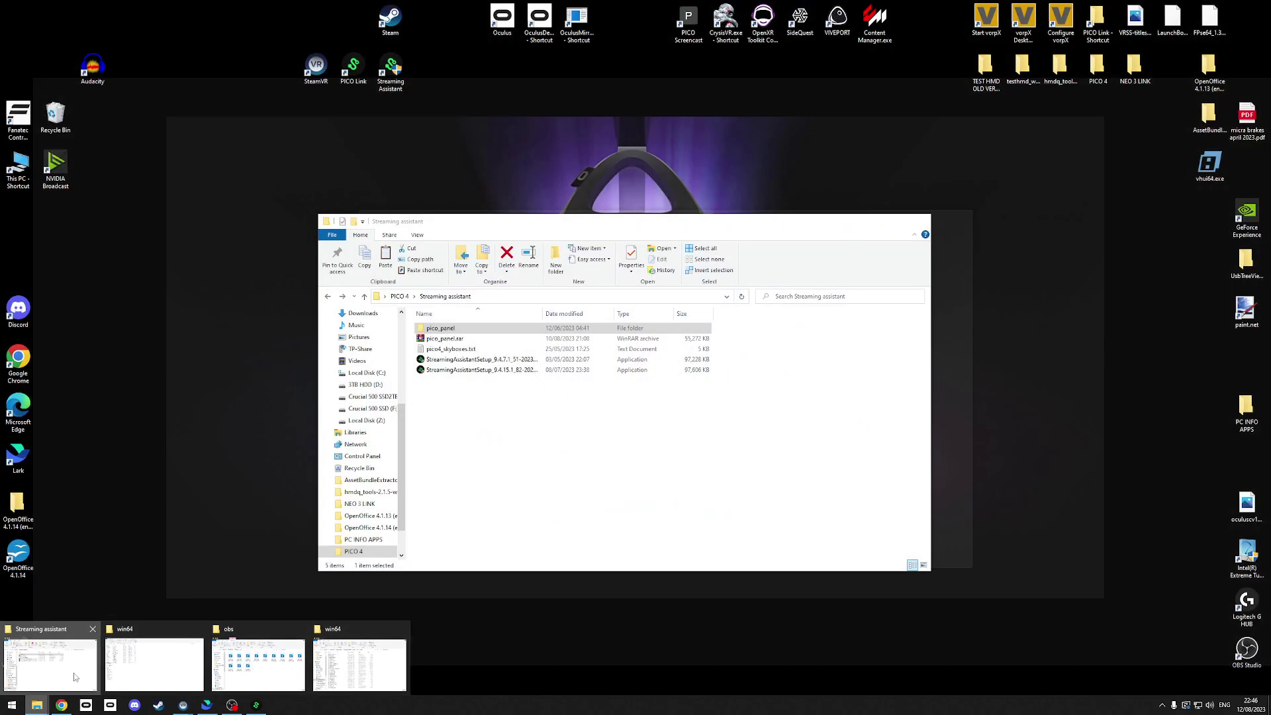
left_click(50, 664)
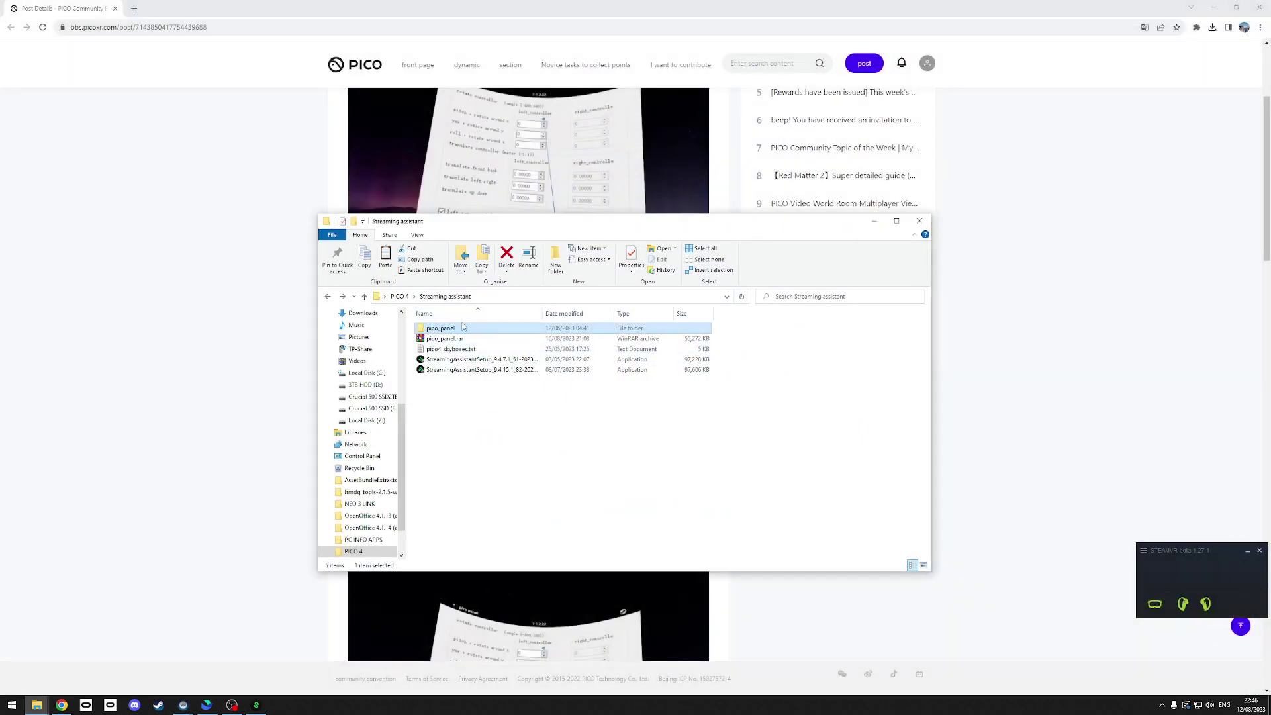
left_click(457, 338)
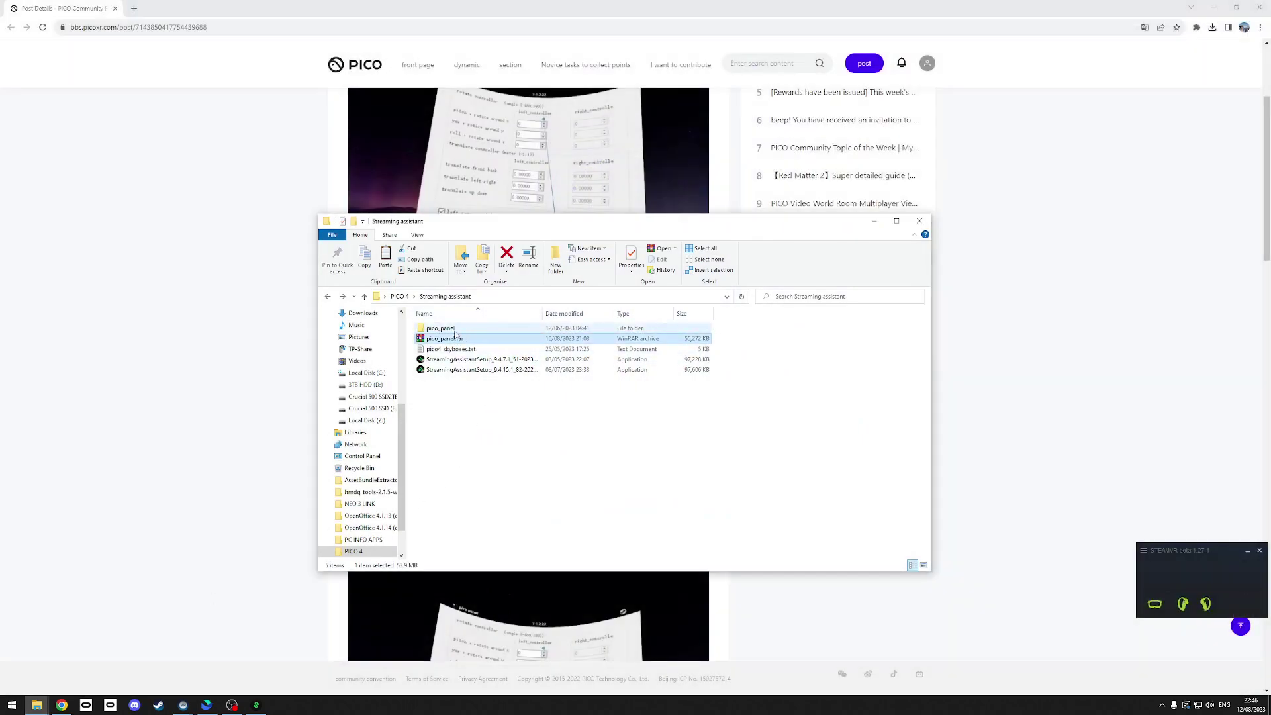
left_click(456, 331)
right_click(450, 332)
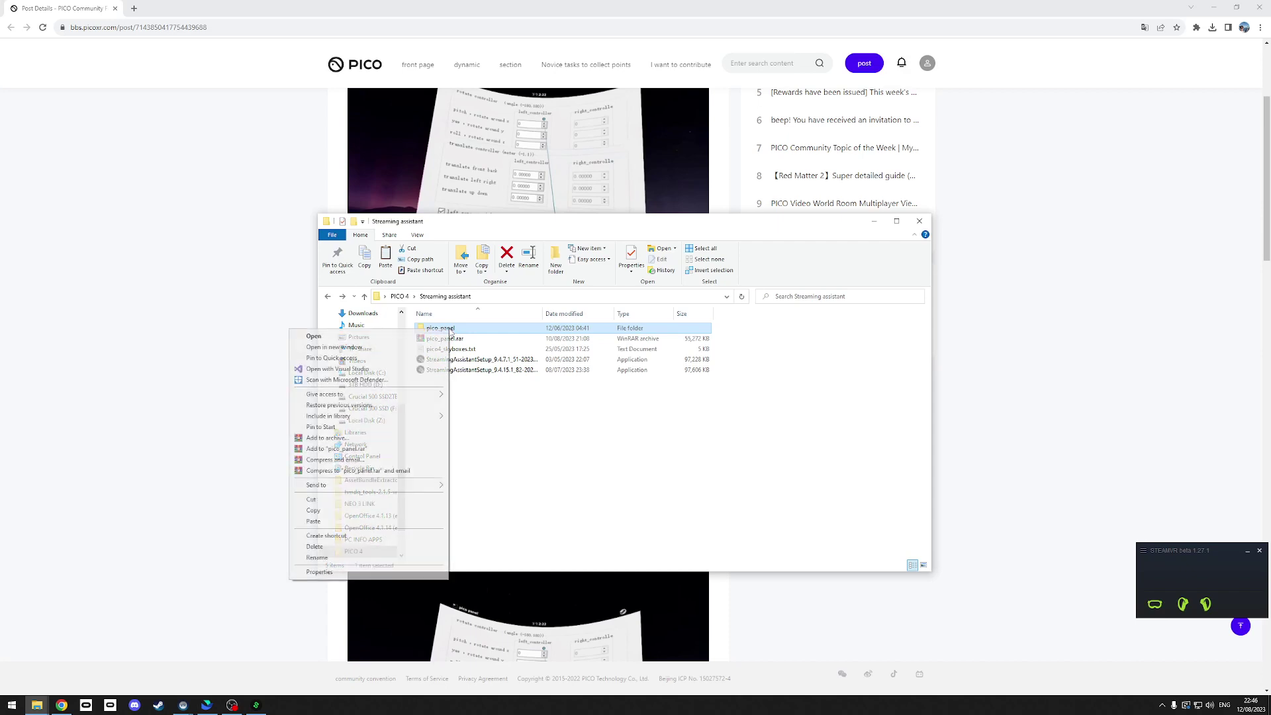
left_click(366, 514)
left_click(543, 448)
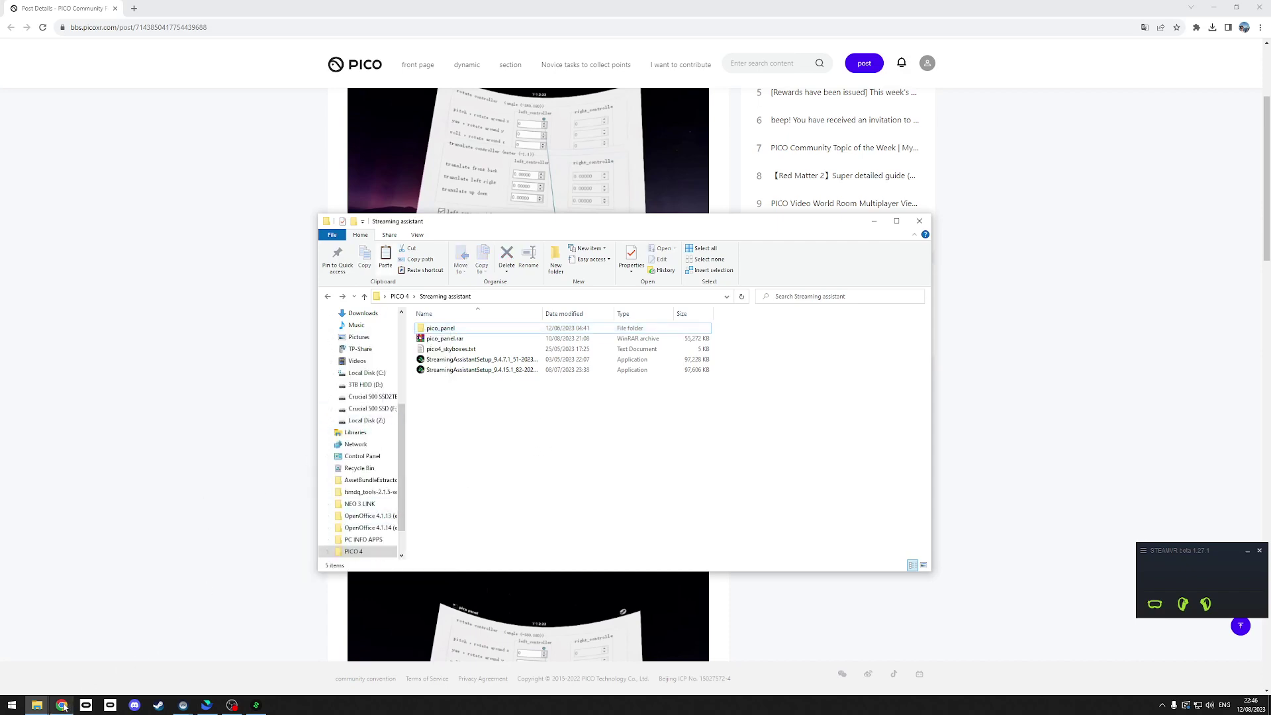
- Open the file location of the Streaming Assistant desktop shortcut and go to its driver\bin\win64 folder
left_click(37, 706)
left_click(190, 654)
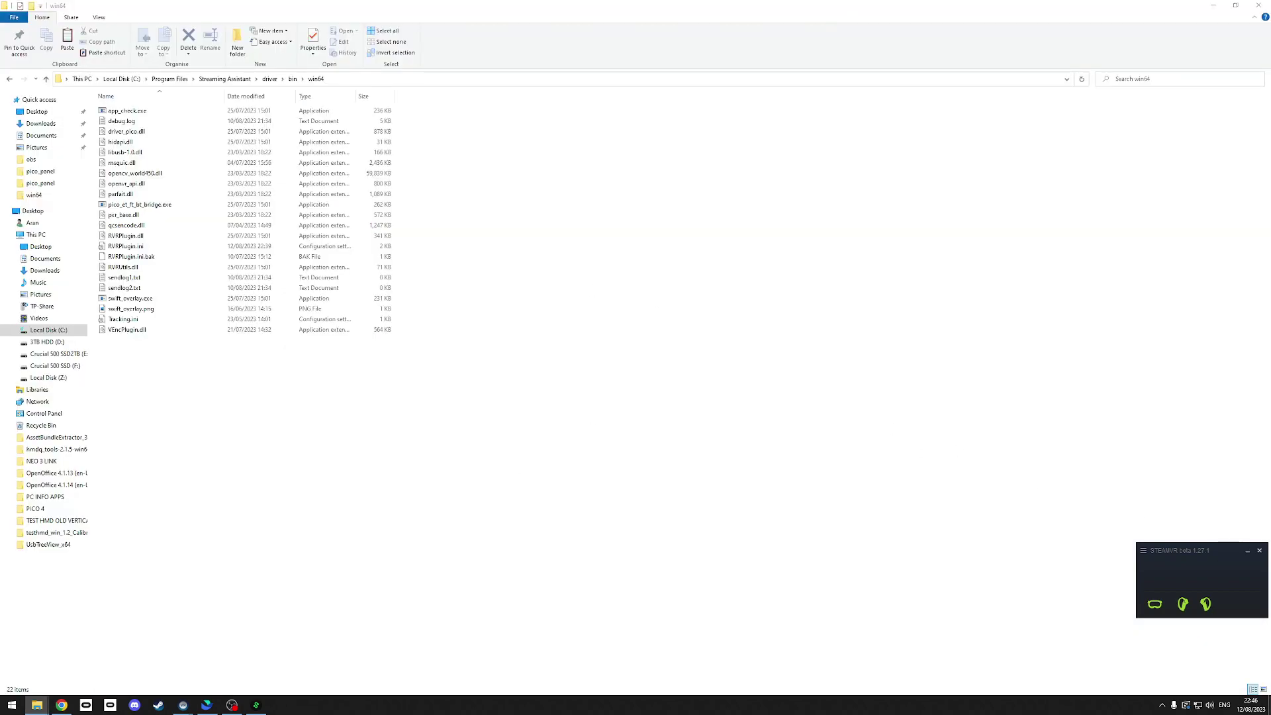
key("super+d")
right_click(397, 71)
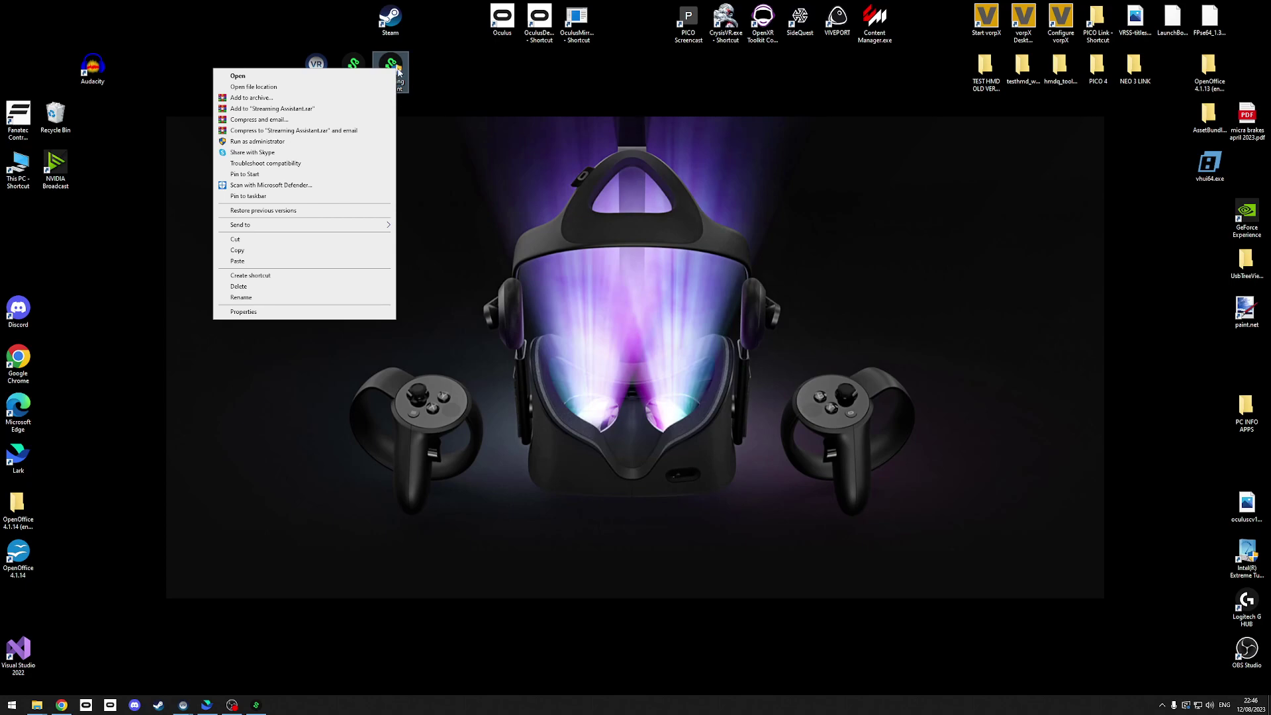
left_click(253, 87)
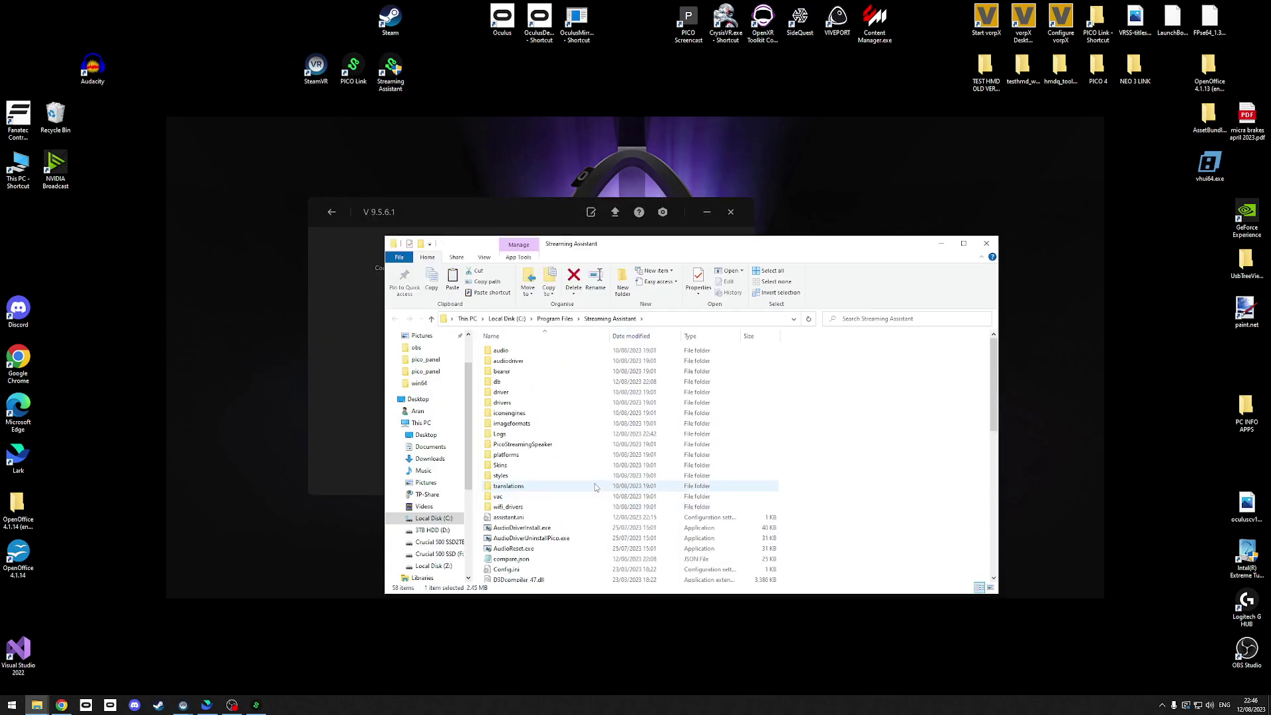
scroll(563, 450, "up", 5)
double_click(511, 394)
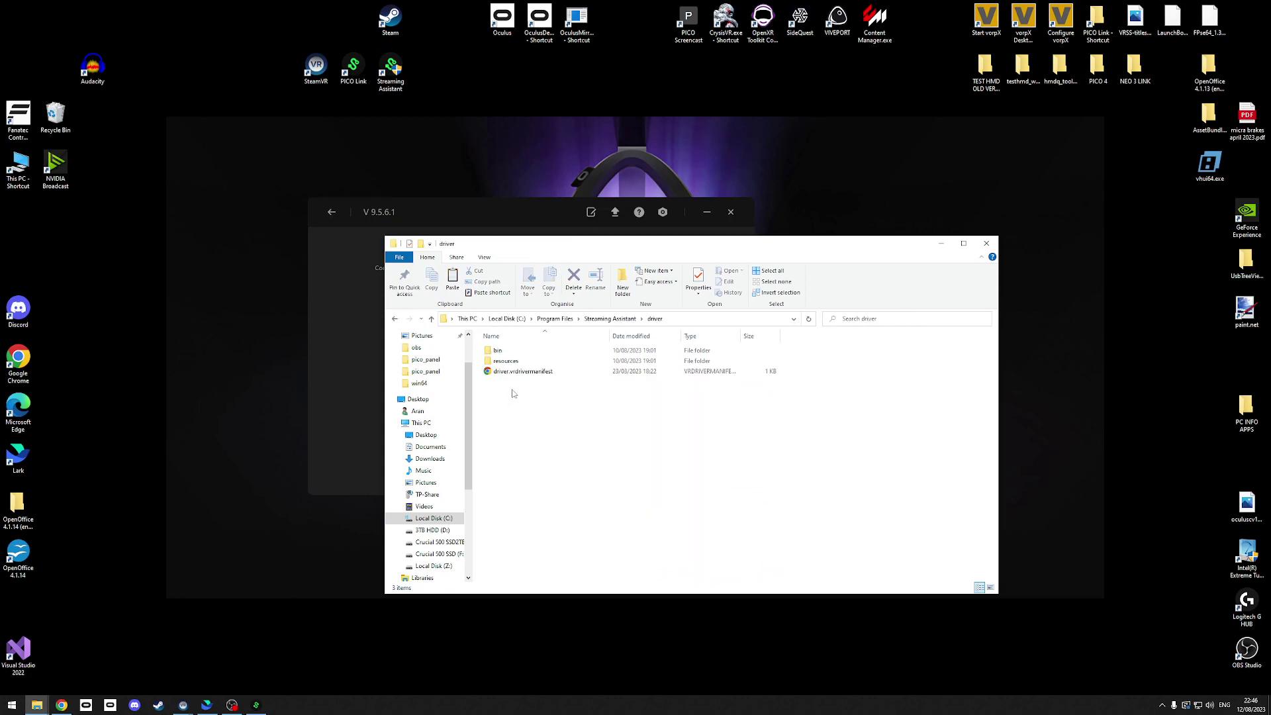
double_click(514, 351)
left_click(514, 353)
double_click(514, 353)
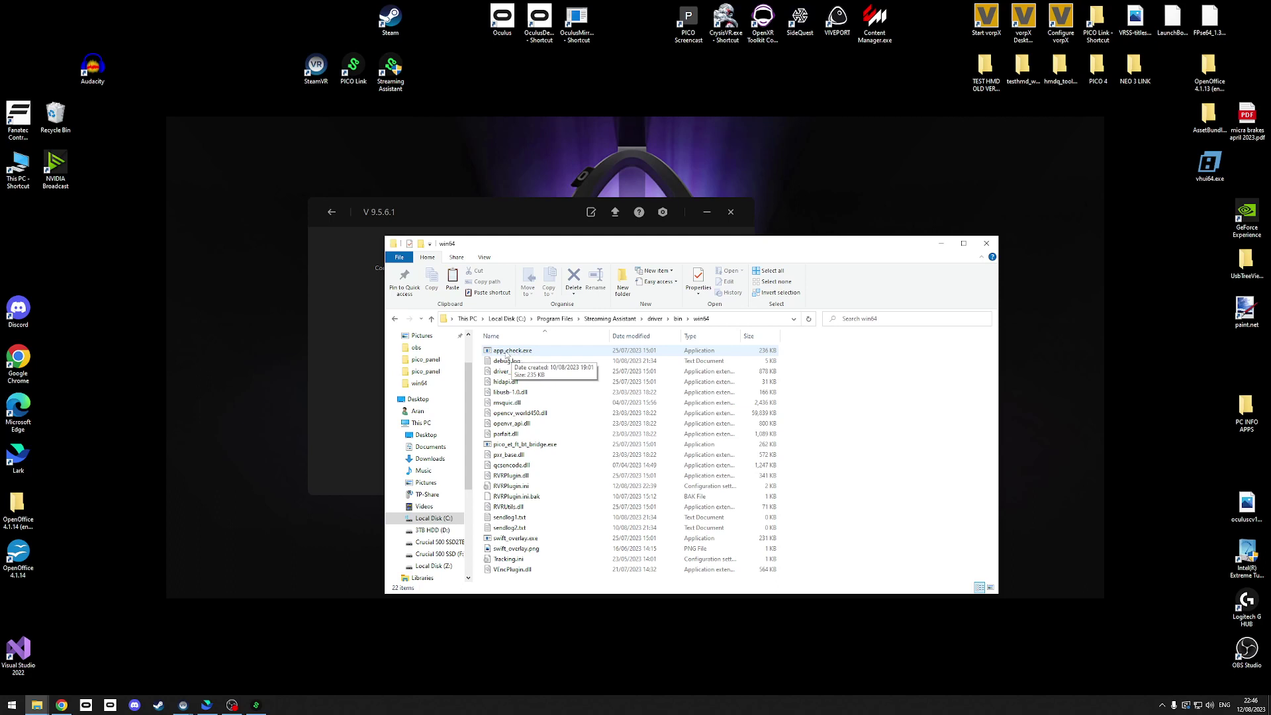
- Move app_check.exe from win64 to the desktop and back into win64, granting administrator permission for both moves
left_click_drag(517, 355, 297, 436)
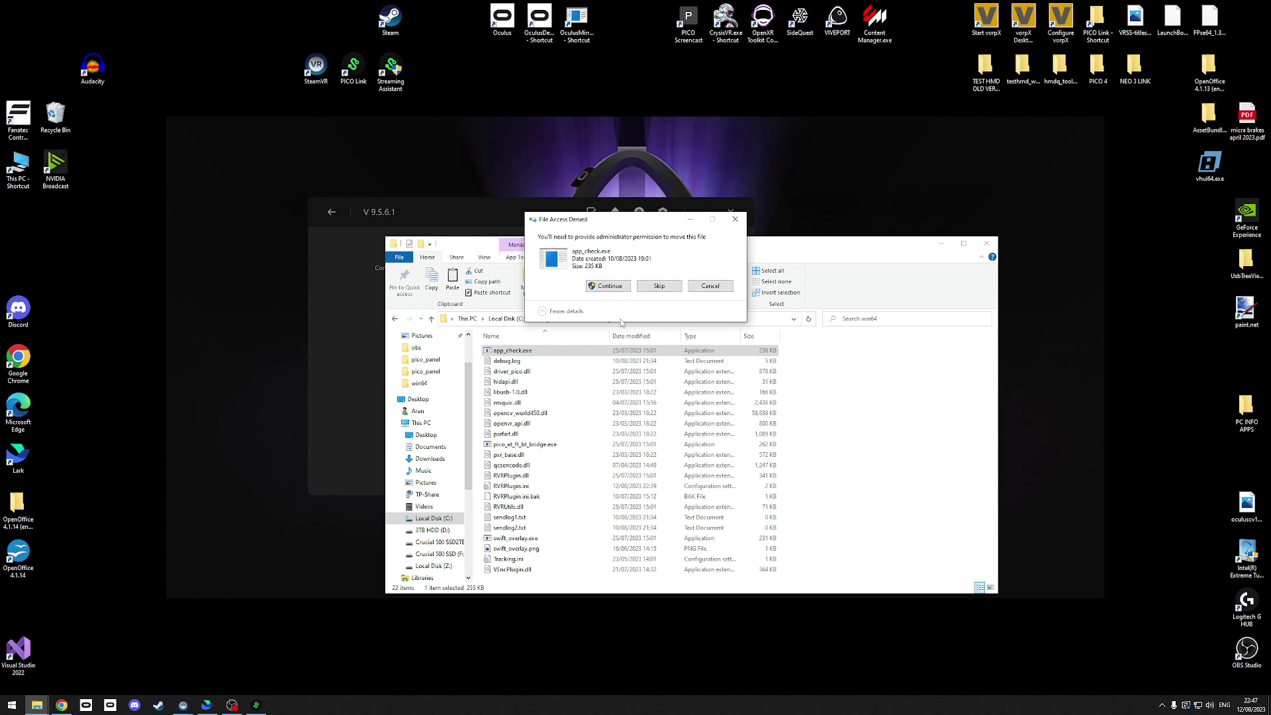
left_click(608, 285)
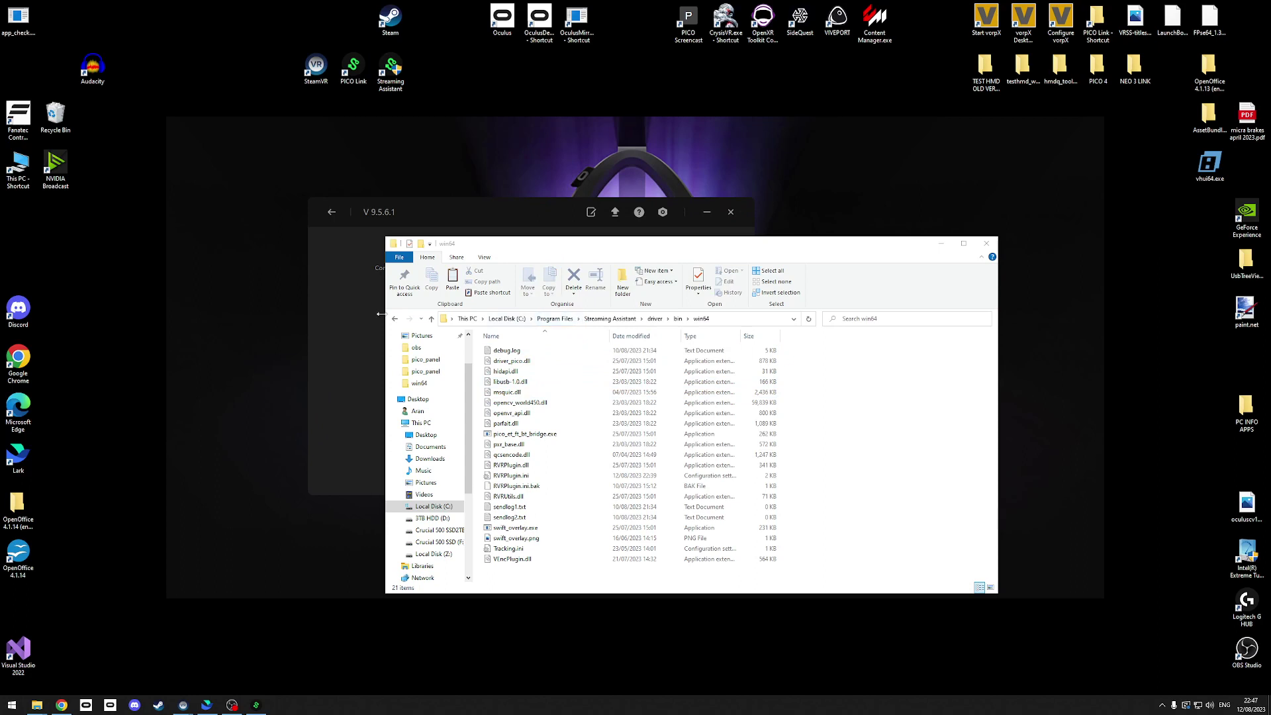
left_click_drag(20, 20, 791, 457)
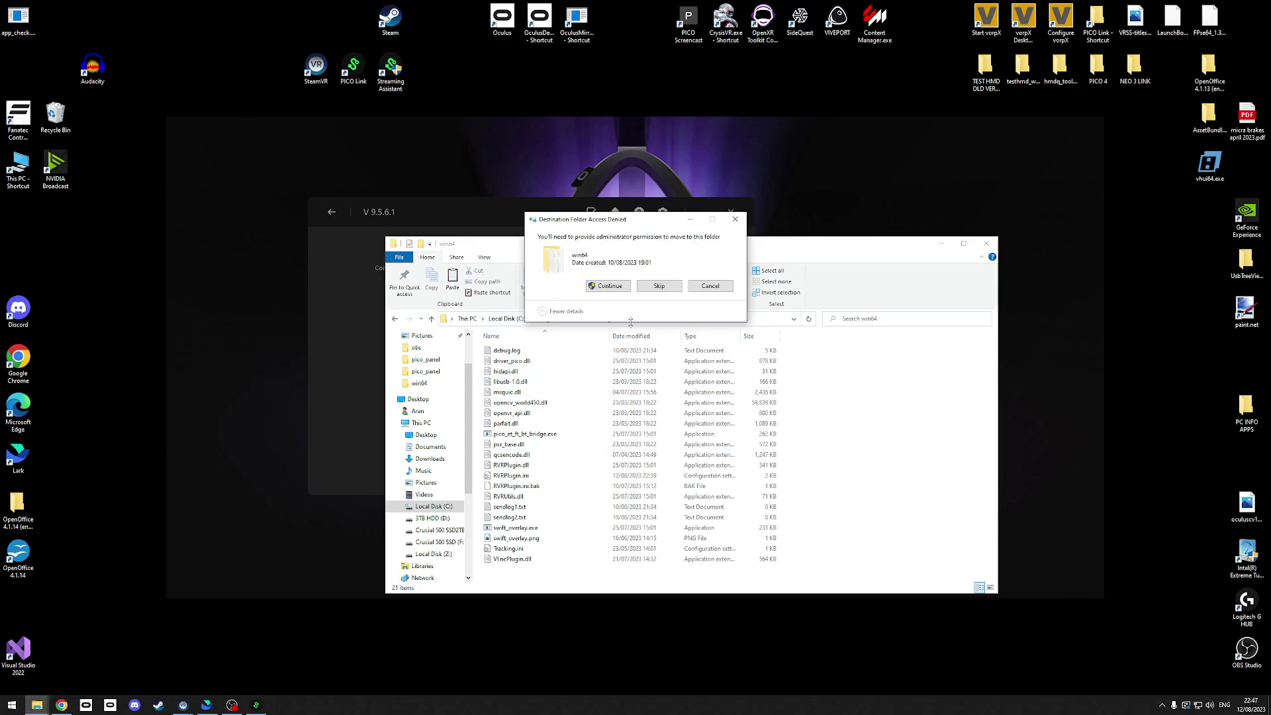
left_click(609, 292)
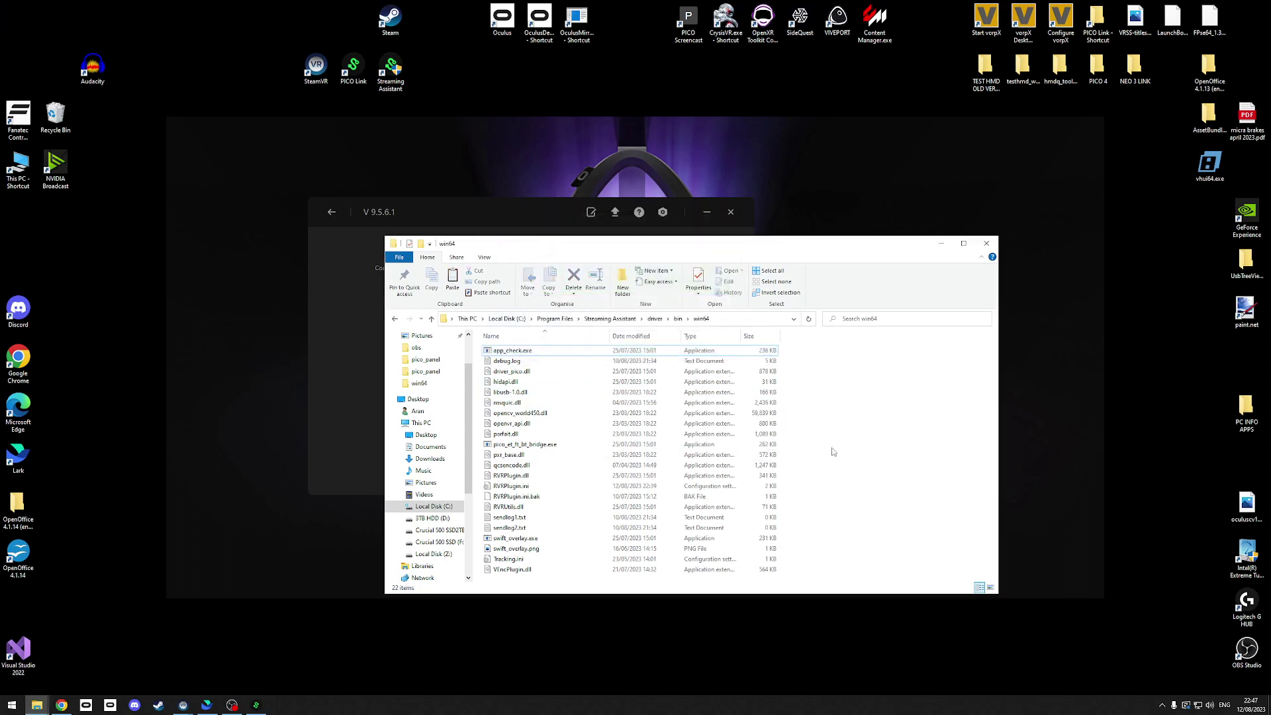
- Paste the copied pico_panel folder into the win64 folder, granting administrator permission for the copy
right_click(805, 406)
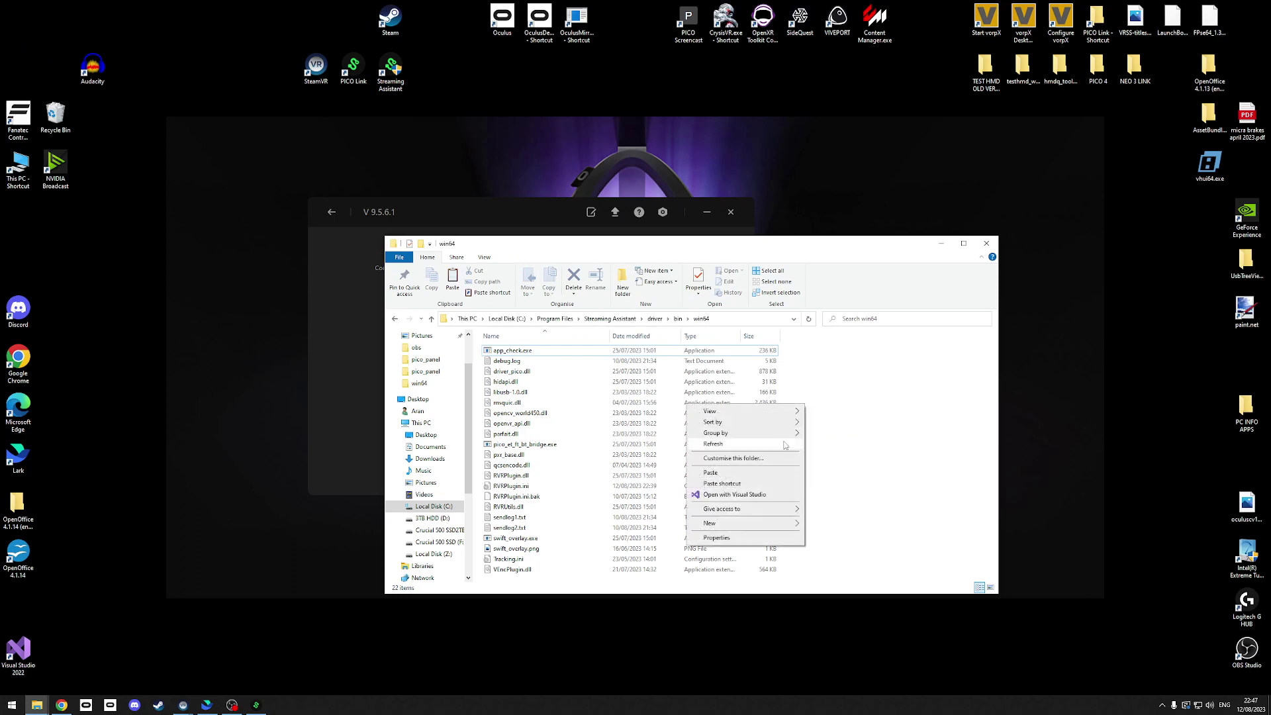
left_click(756, 474)
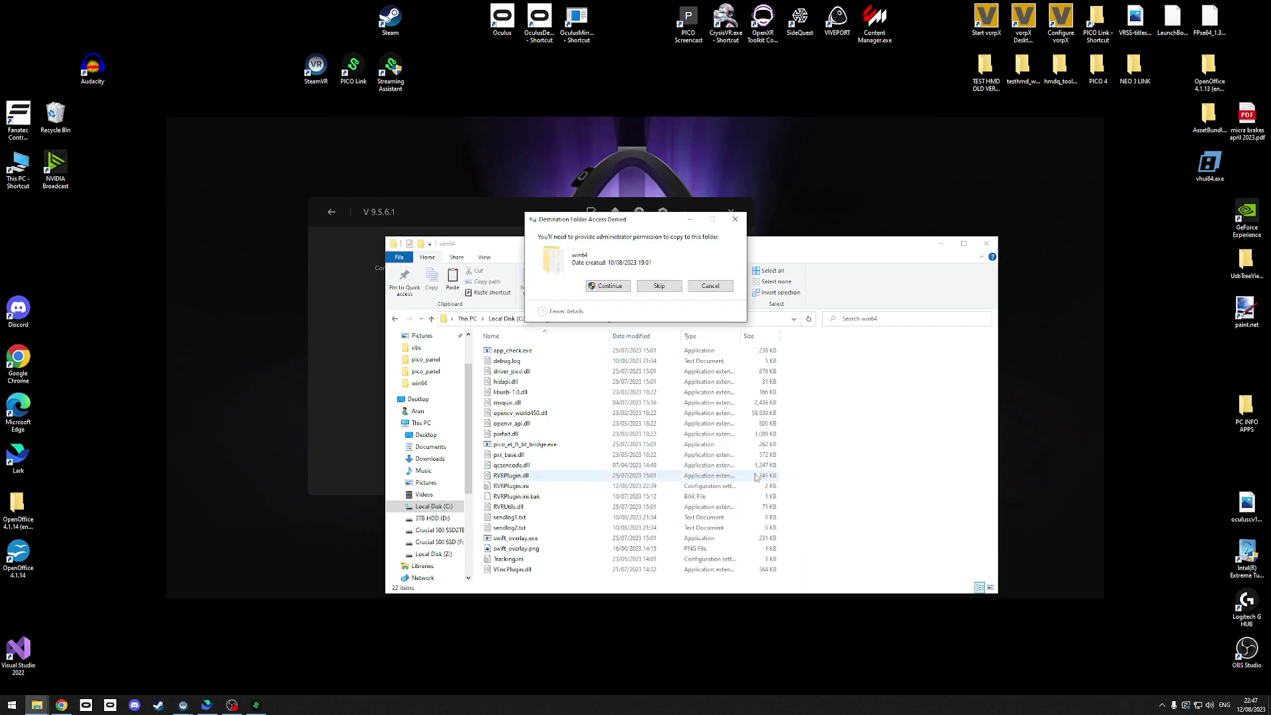
left_click(622, 286)
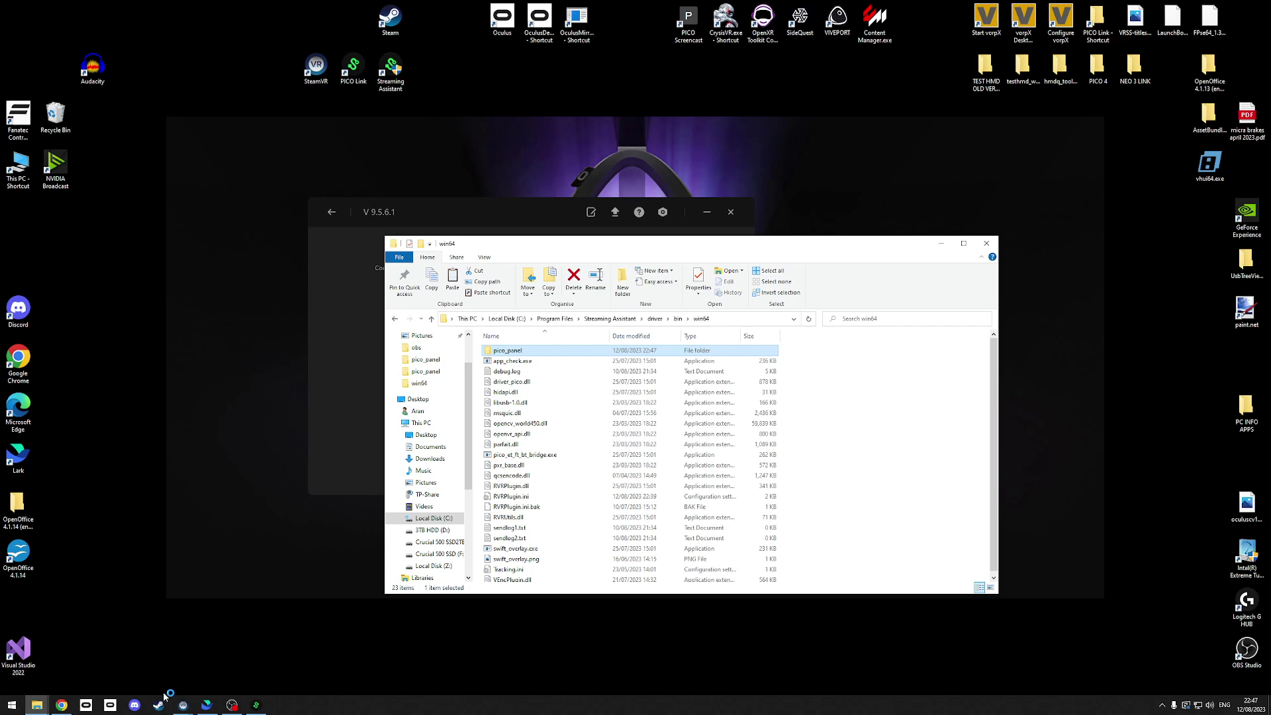
- Switch to the SteamVR VR View window
mouse_move(182, 705)
left_click(251, 674)
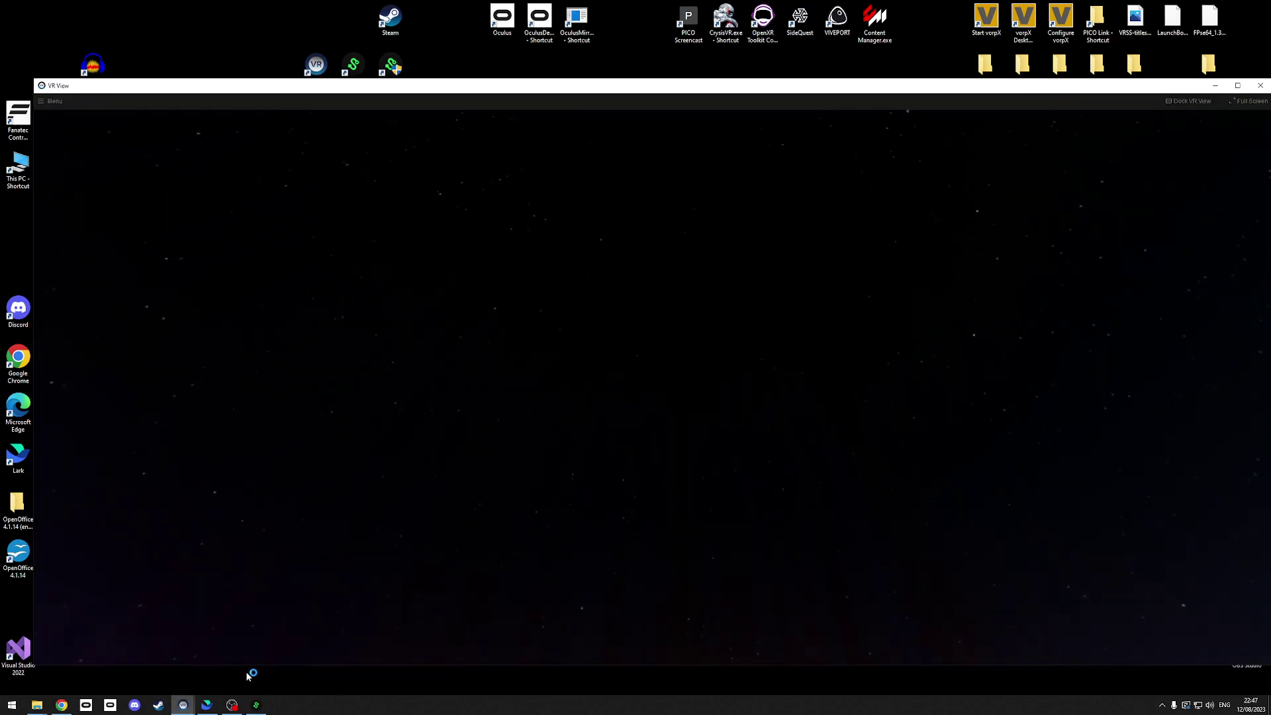